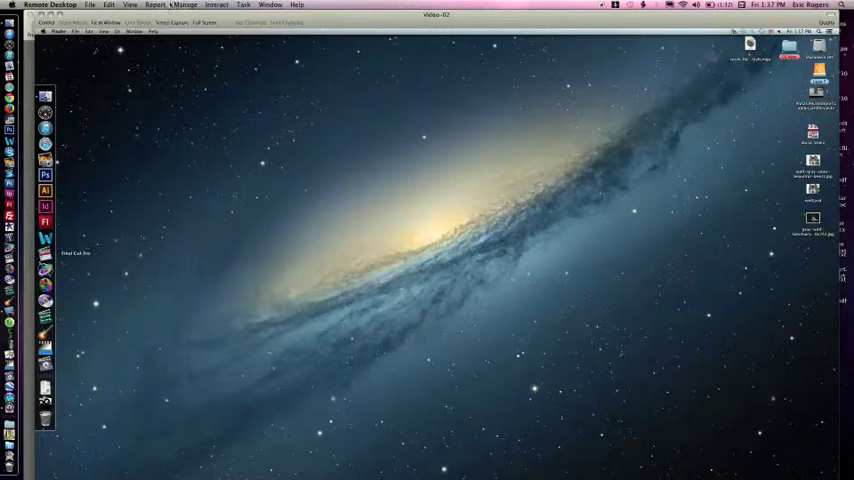
- Load a forest clip from the Browser into the Viewer for preview, leaving the timeline empty
click(131, 5)
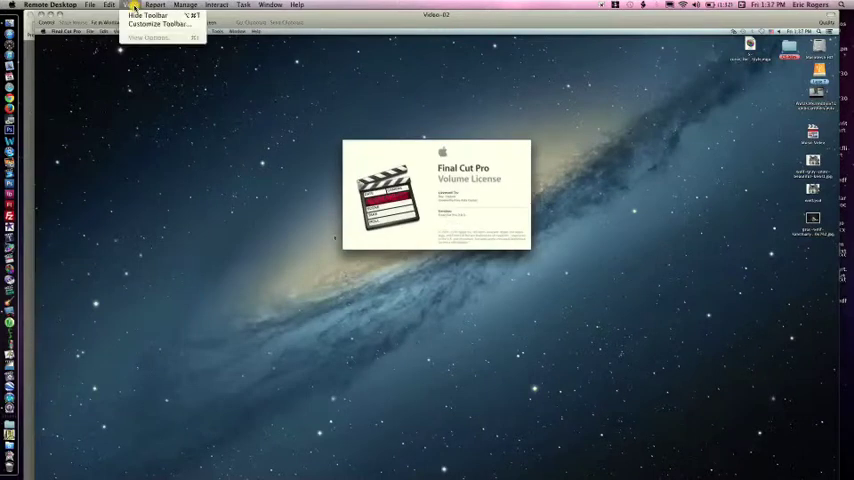
click(116, 22)
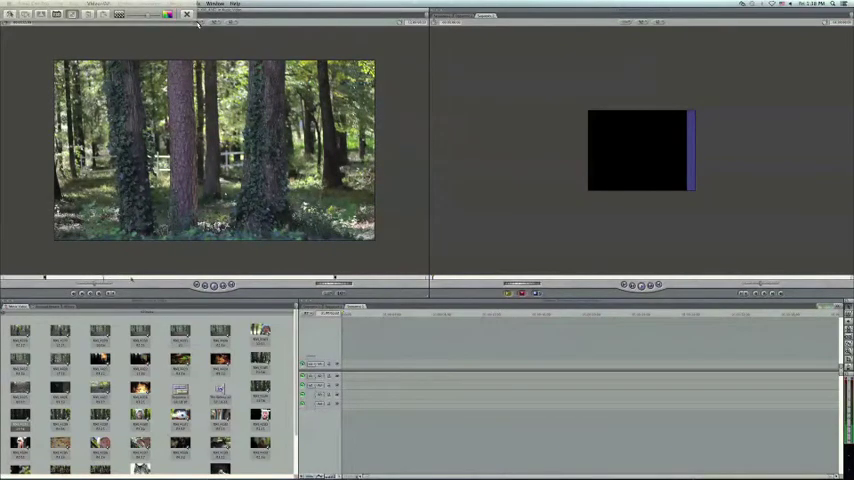
- Place the forest clip in the timeline, match sequence settings, and return the playhead to the start
drag(214, 150, 390, 372)
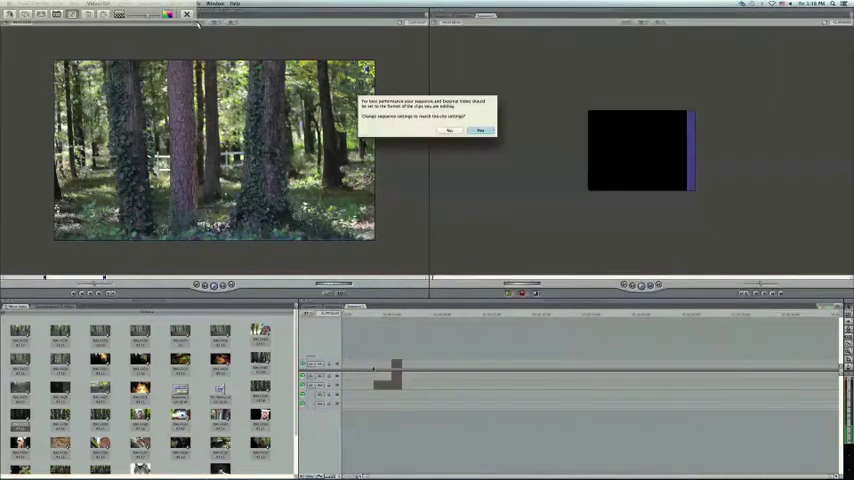
click(480, 130)
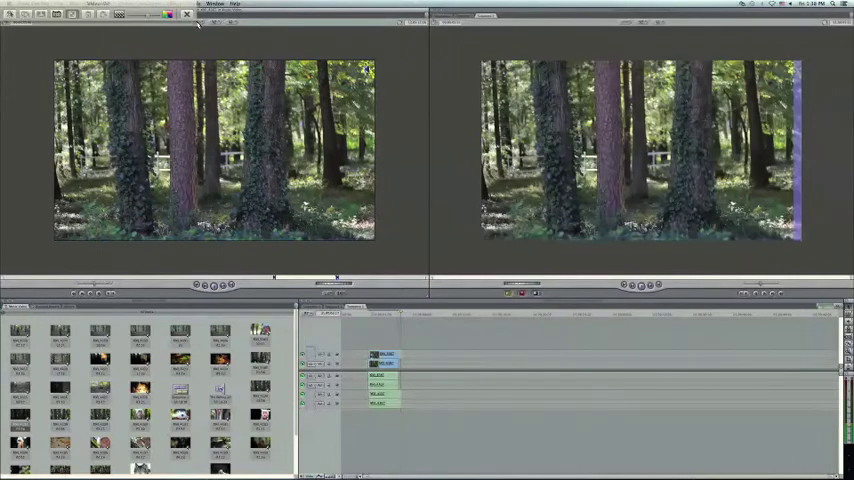
key(Home)
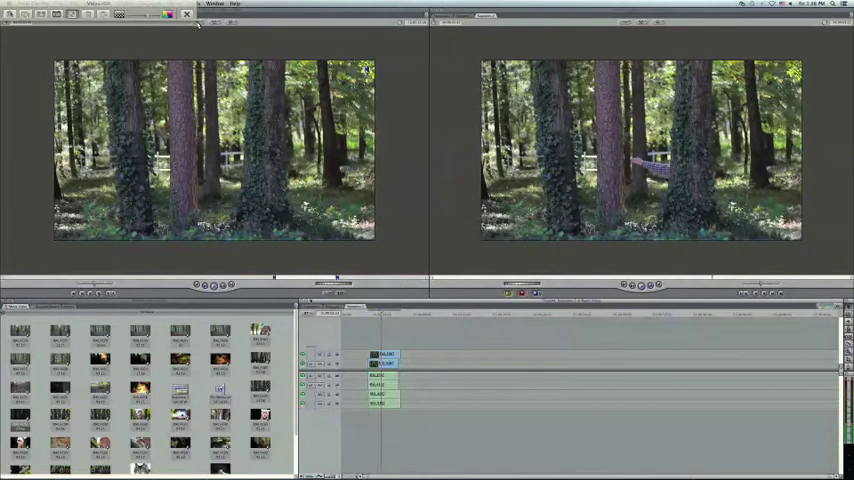
- Apply Four-Point Garbage Matte from Video Filters > Matte to the top clip, then open it in the Viewer
key(super+5)
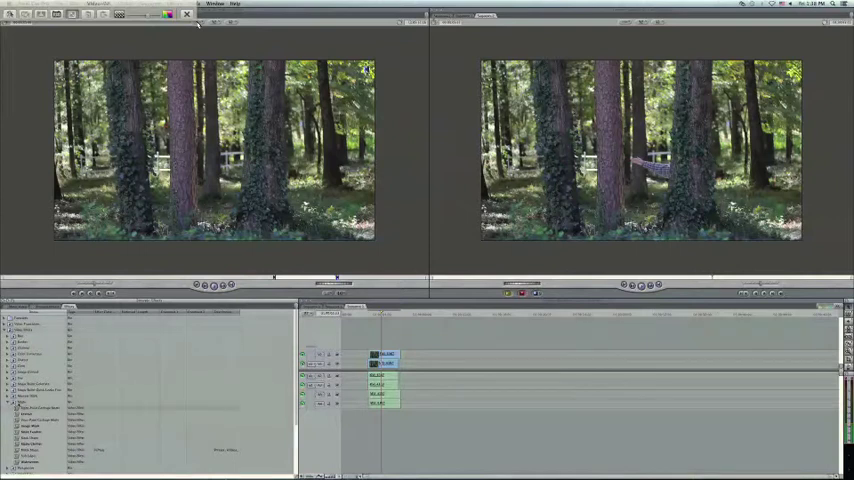
key(Right)
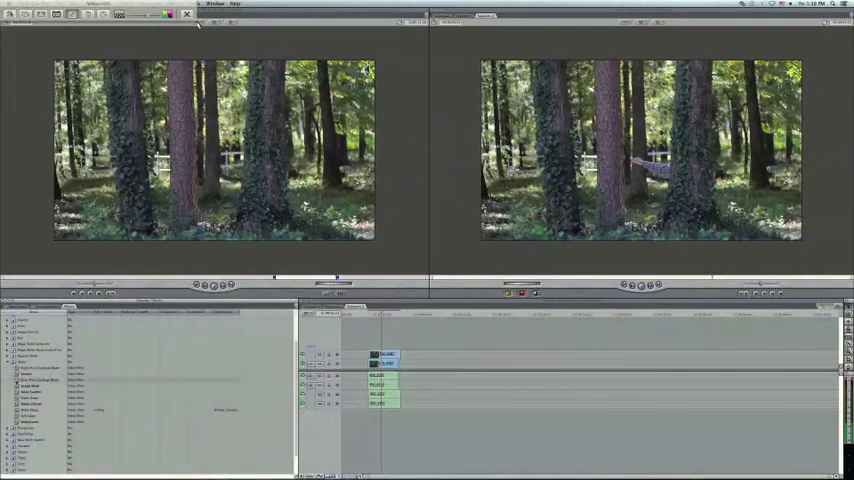
drag(35, 380, 385, 356)
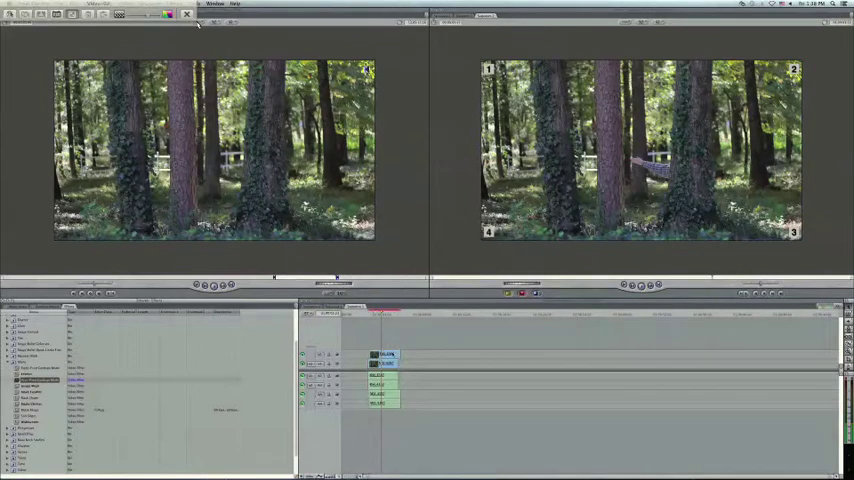
double_click(385, 357)
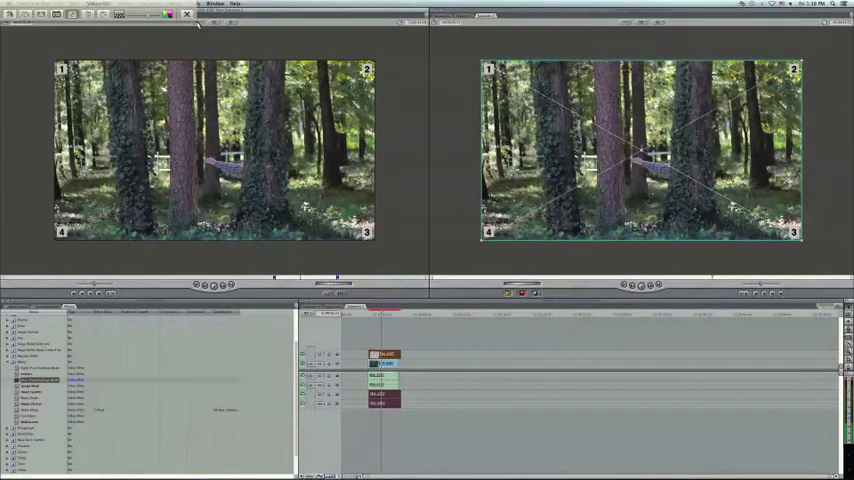
- Show the garbage matte's corner settings in the Viewer's Filters tab
click(198, 23)
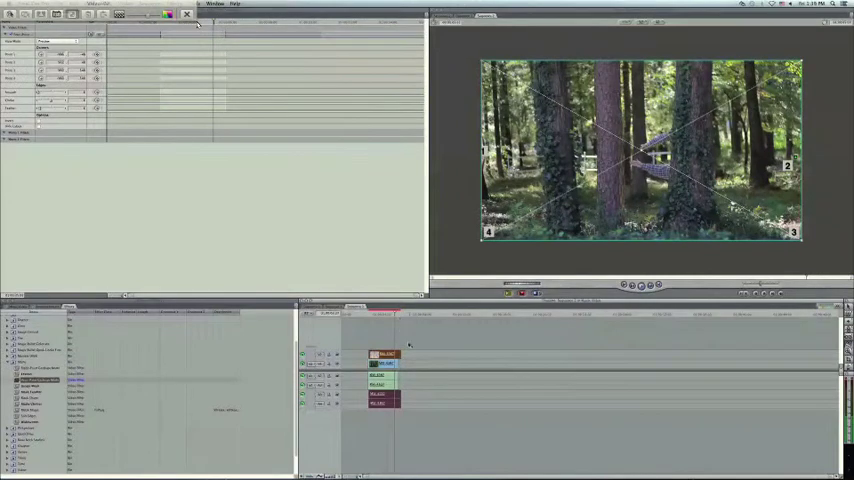
- Deselect the clips to view the composite, then collapse the expanded Effects folders
click(399, 354)
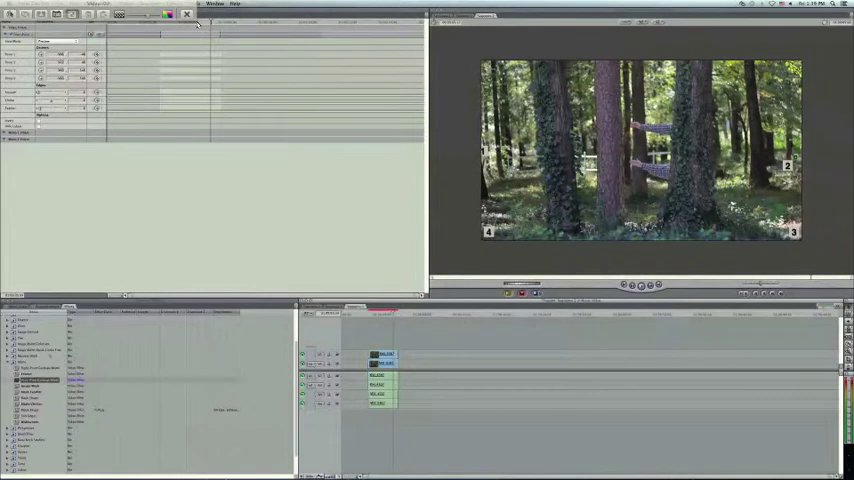
key(Up)
key(Up)
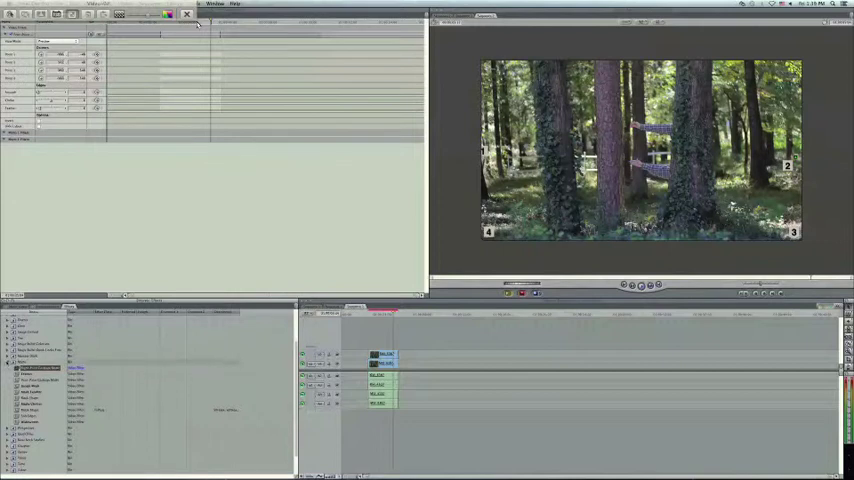
key(Right)
key(Down)
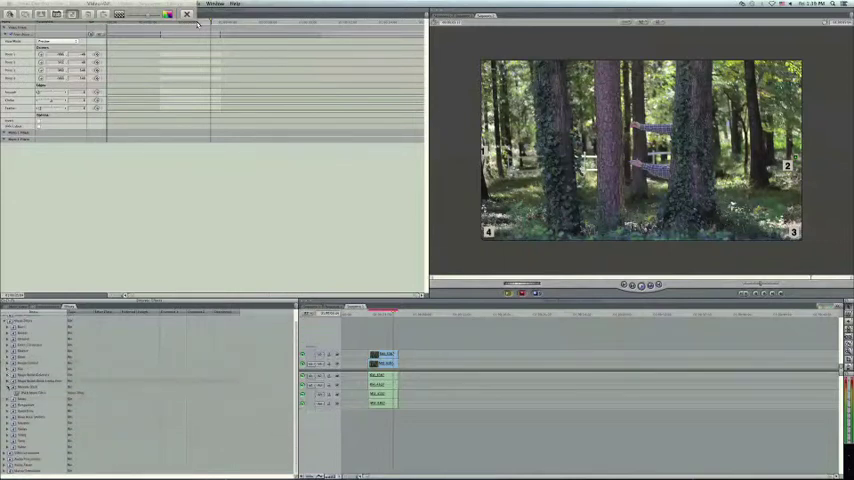
key(Left)
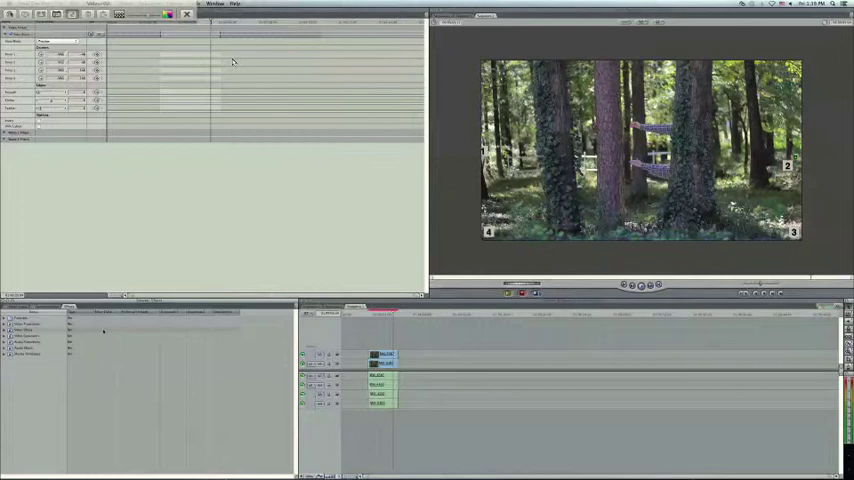